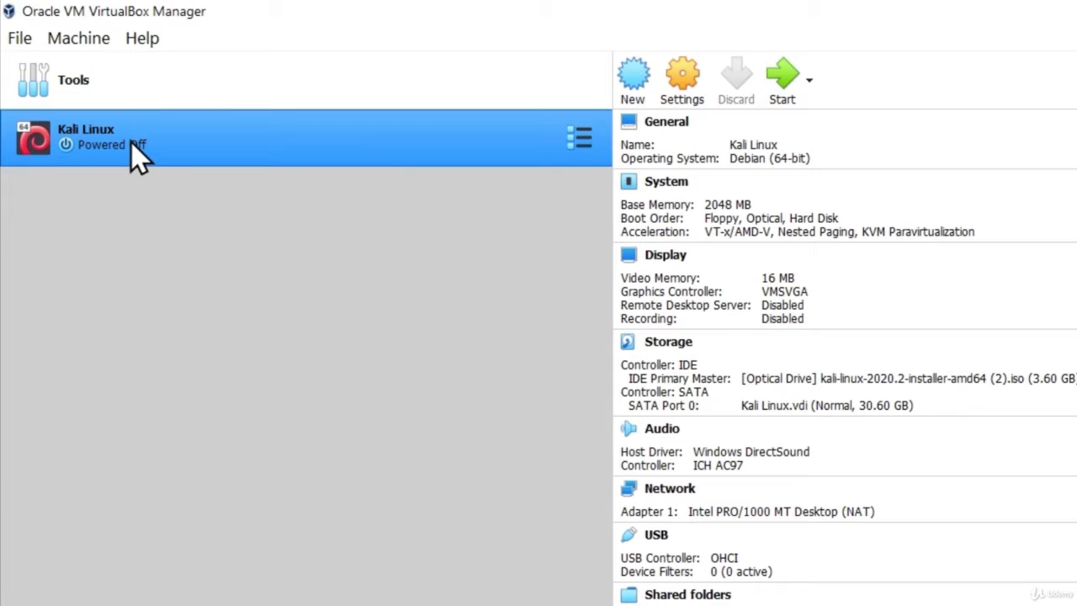
# Start the Kali Linux virtual machine, maximize its window and launch the Graphical install.
pyautogui.click(781, 72)
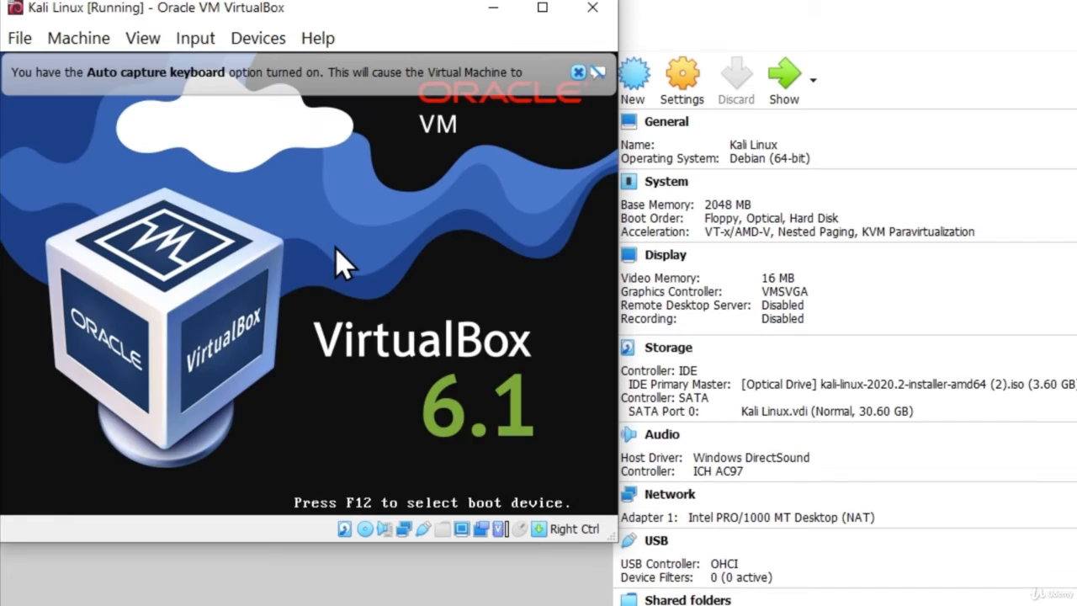
pyautogui.click(577, 73)
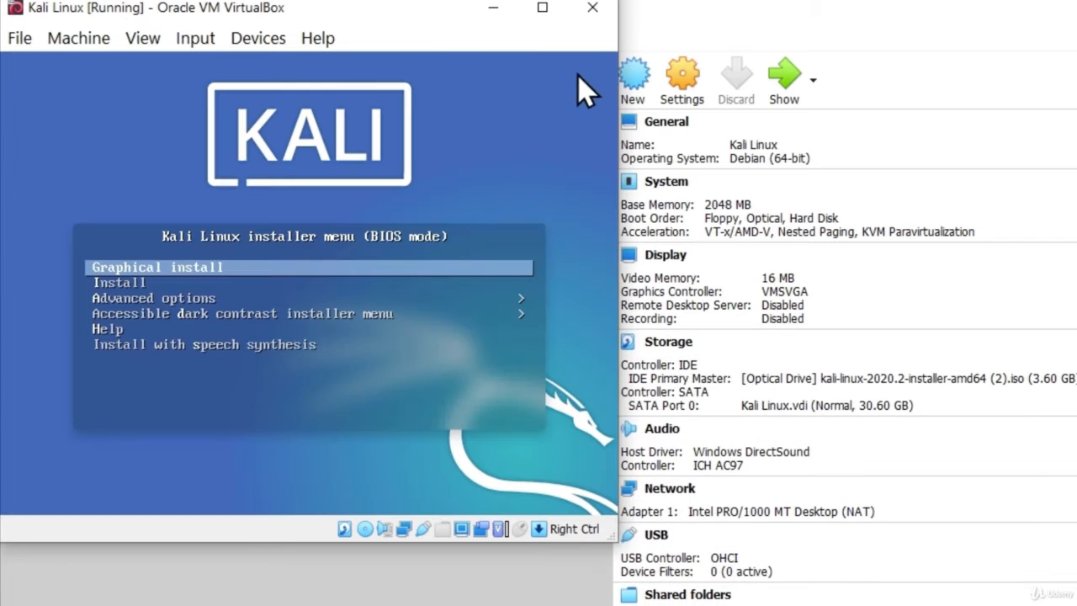
pyautogui.click(541, 8)
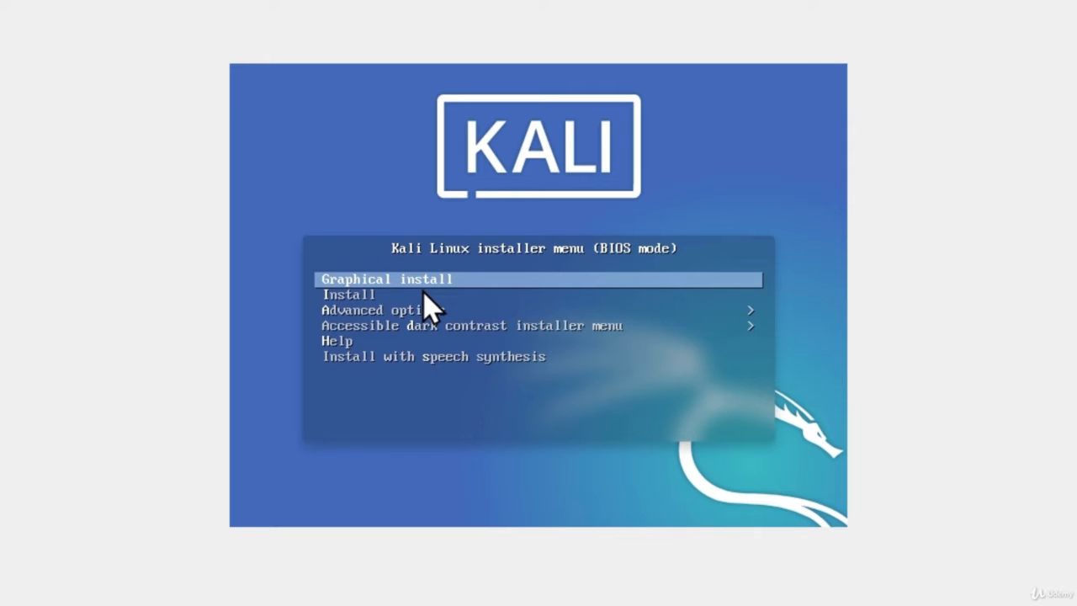
pyautogui.press('Return')
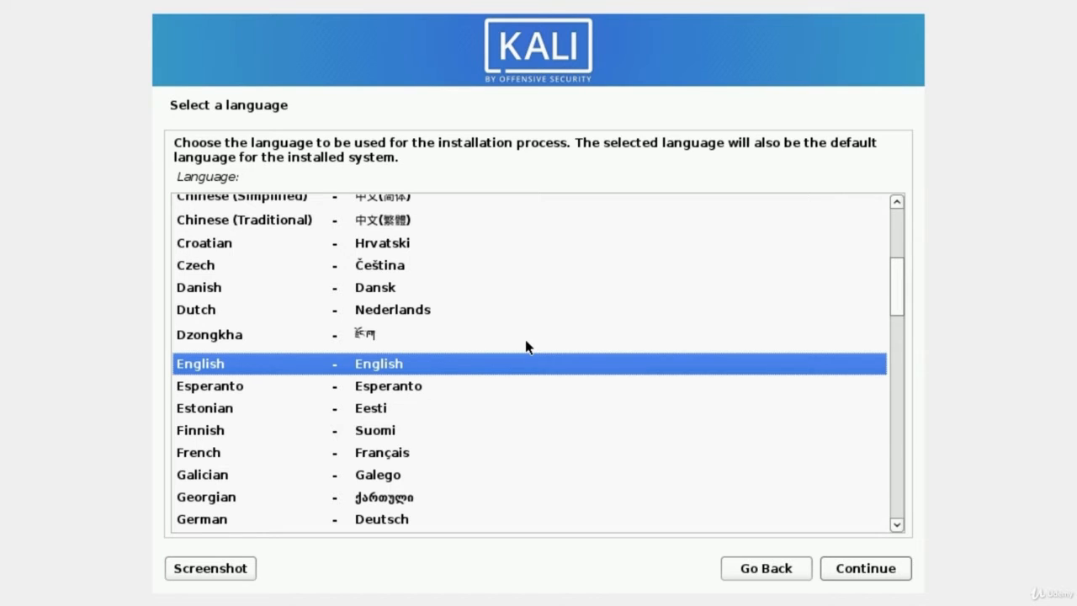
# Set the installer's locale to English language, United States location and American English keymap.
pyautogui.click(203, 392)
pyautogui.click(209, 368)
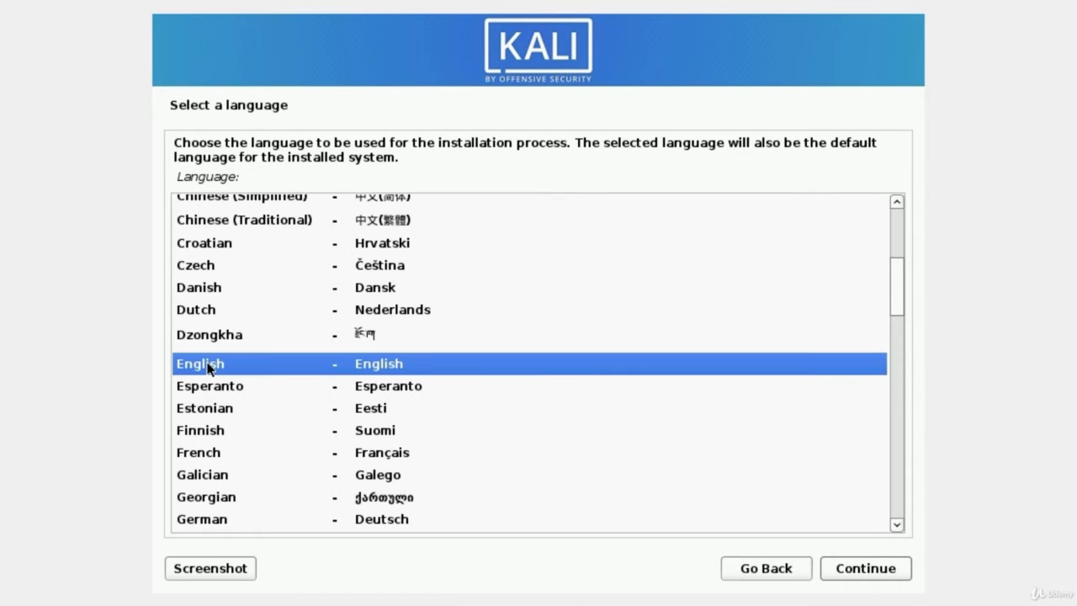
pyautogui.click(858, 568)
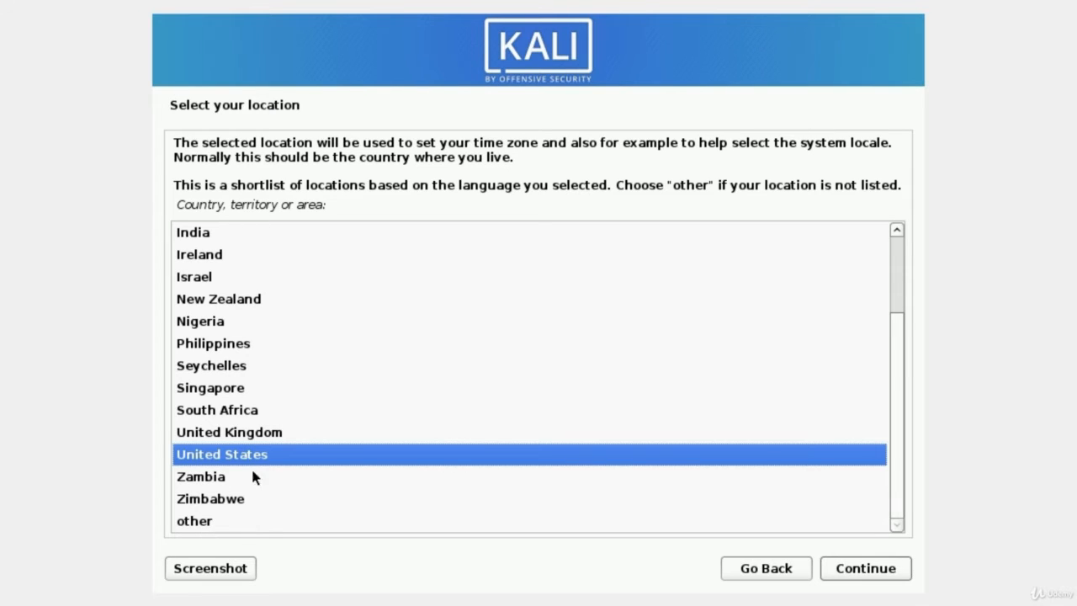
pyautogui.click(875, 576)
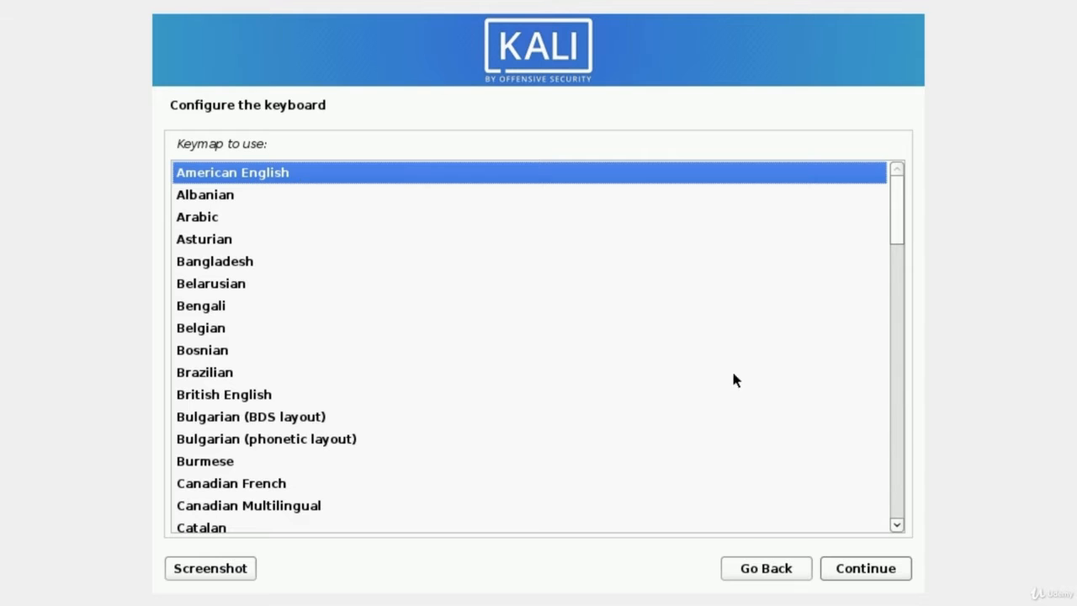
pyautogui.click(862, 580)
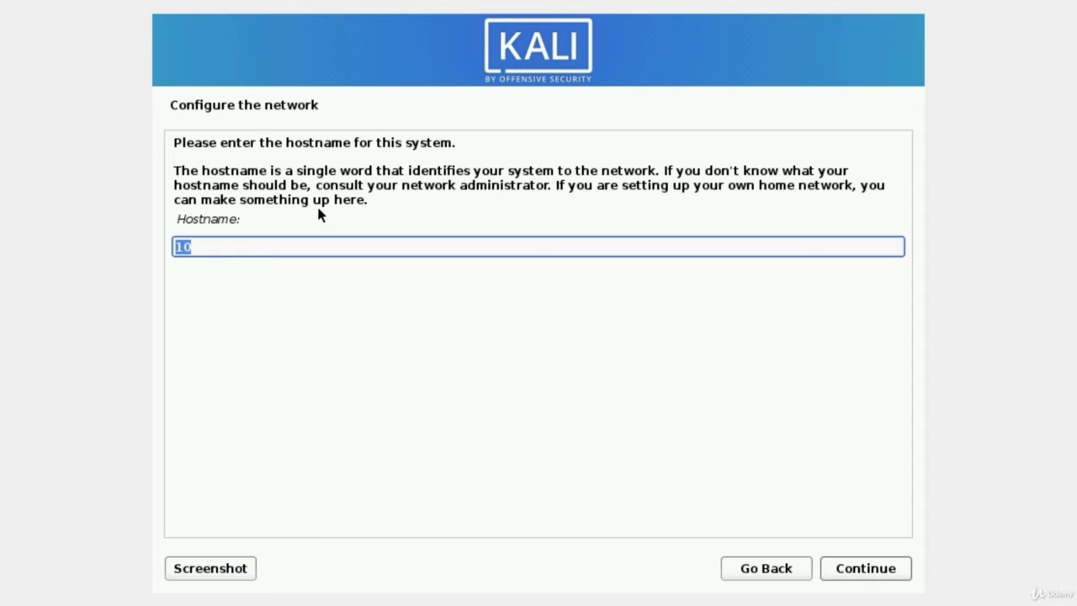
# Set the system's hostname to Kali and leave the domain name blank.
pyautogui.write('Kali')
pyautogui.click(867, 577)
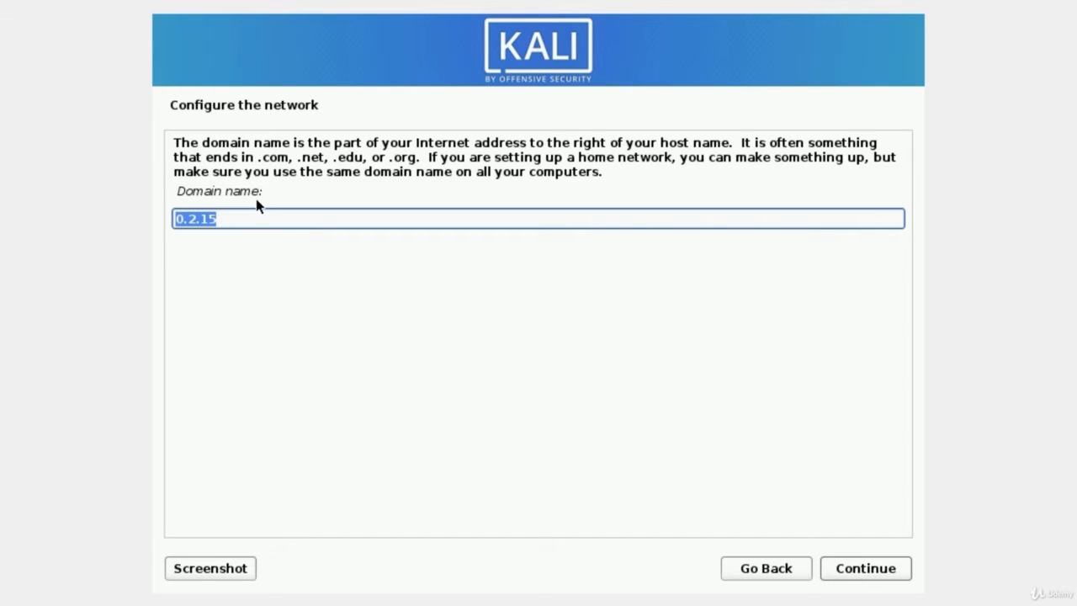
pyautogui.press('BackSpace')
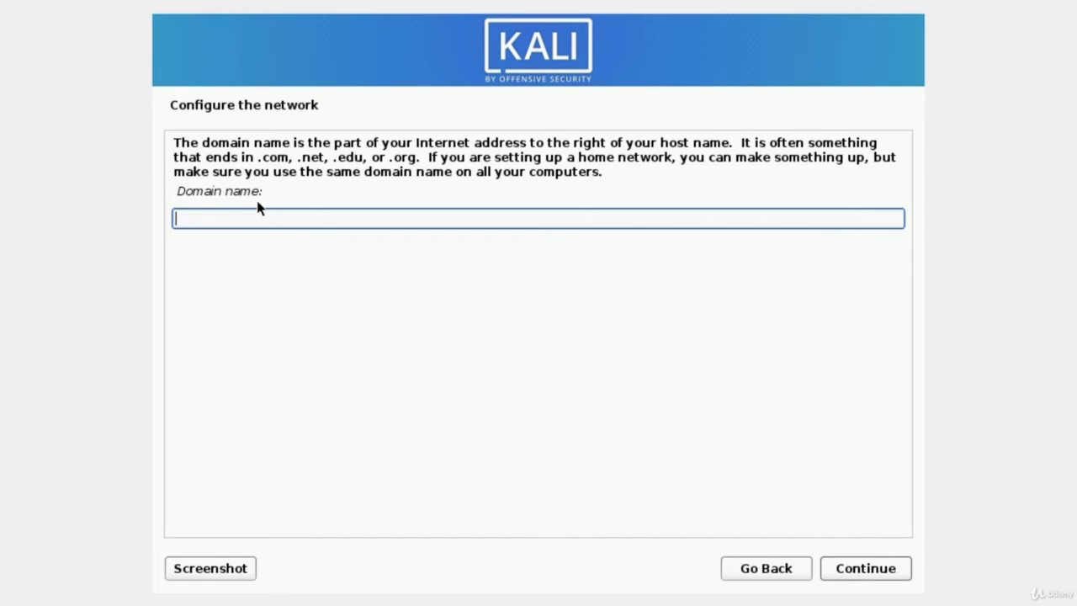
pyautogui.click(861, 572)
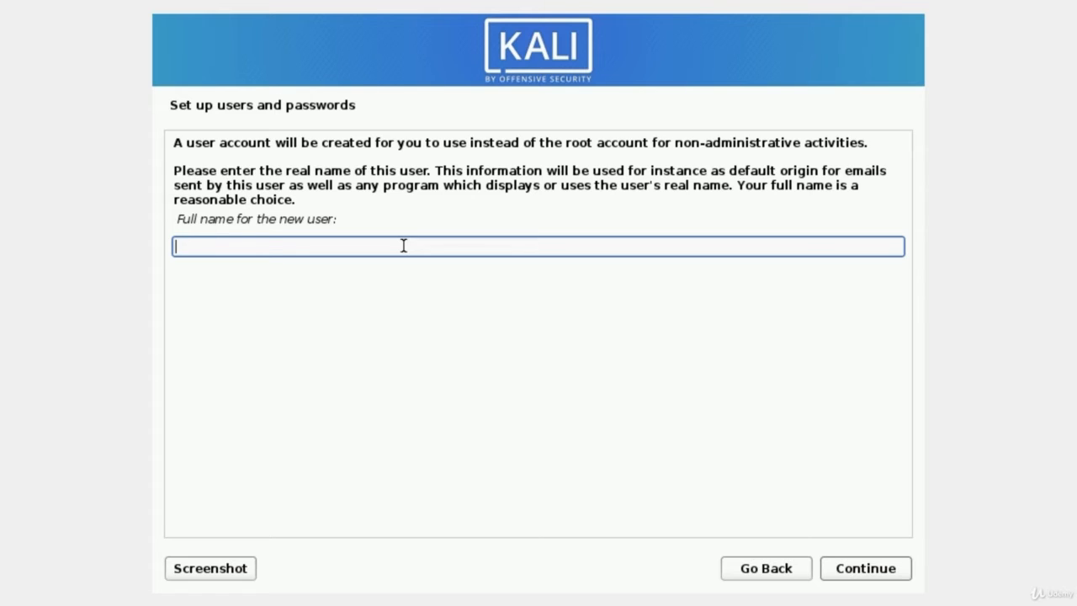
# Enter the new user's full name and accept the suggested account username.
pyautogui.write('MrHacker')
pyautogui.click(871, 579)
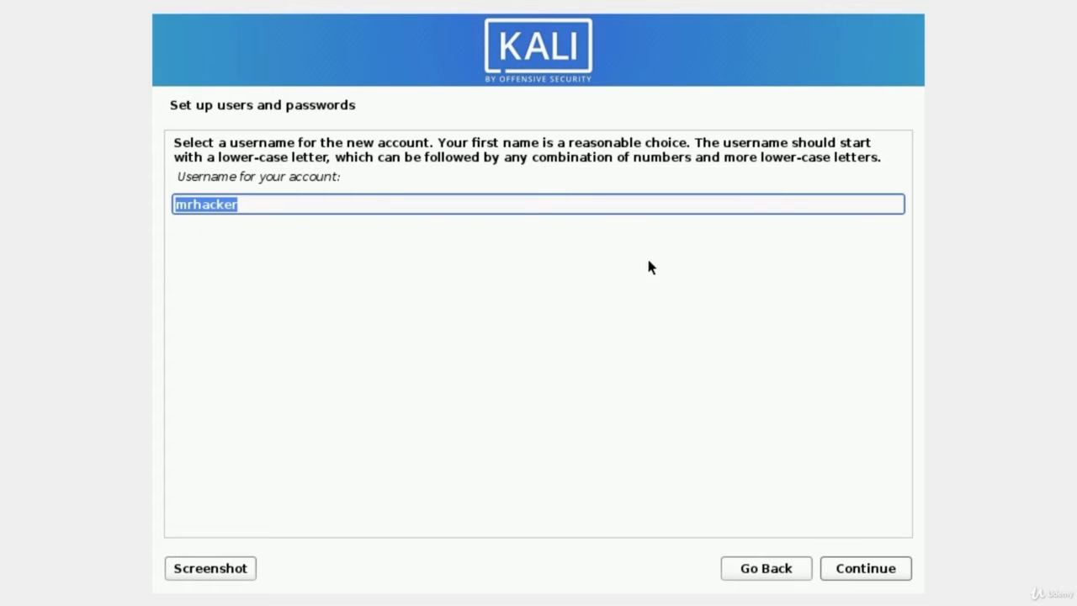
pyautogui.click(862, 575)
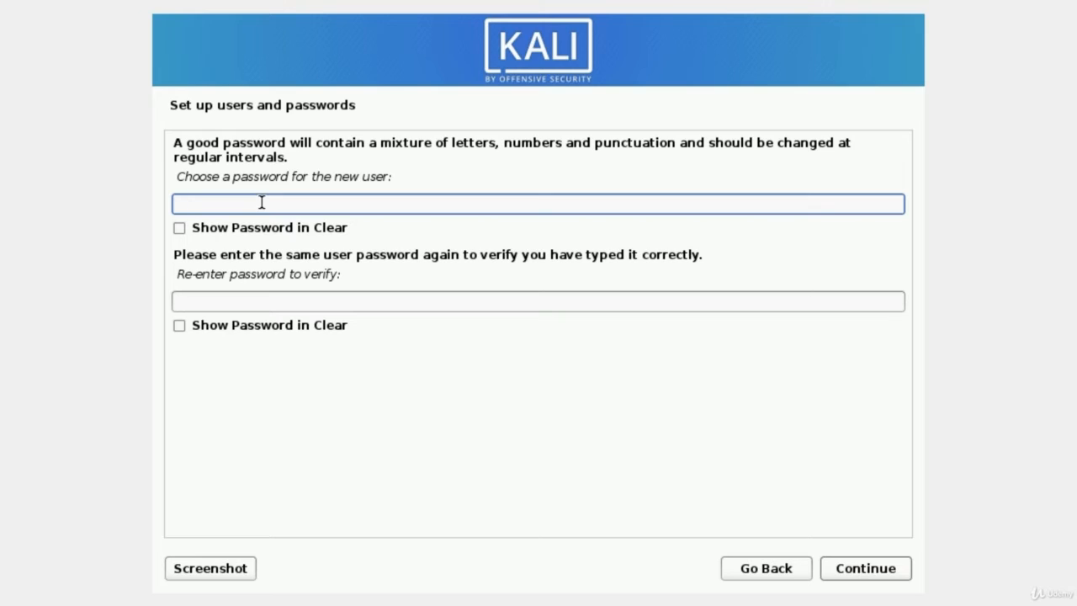
# Enter the new user's account password, repeat it in the verification field and submit it.
pyautogui.write('kali')
pyautogui.press('BackSpace')
pyautogui.press('BackSpace')
pyautogui.press('BackSpace')
pyautogui.press('BackSpace')
pyautogui.write('●●●●●●●●')
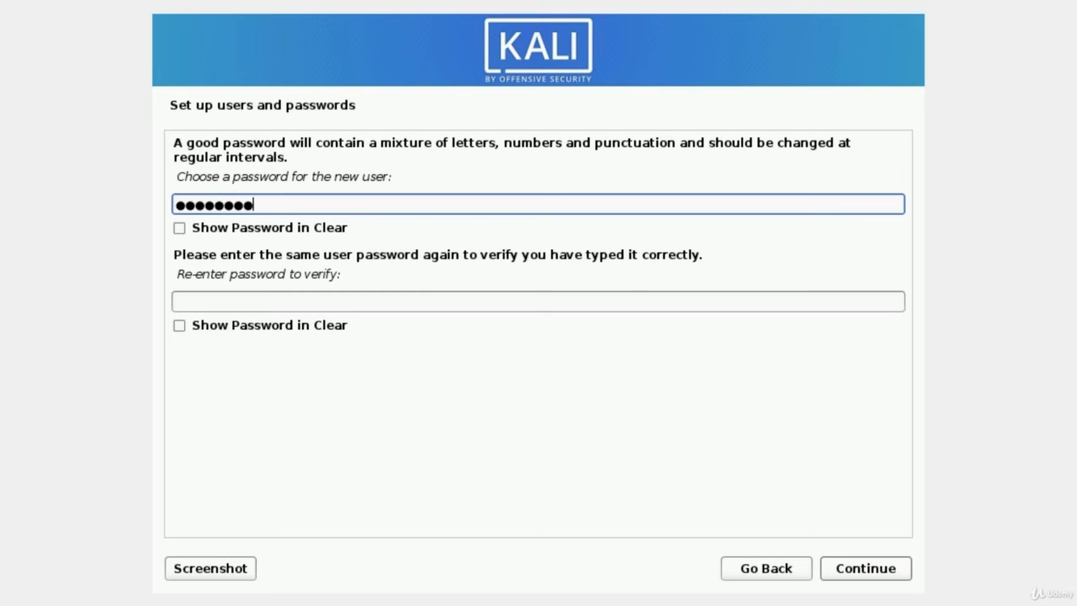
pyautogui.press('Tab')
pyautogui.press('Tab')
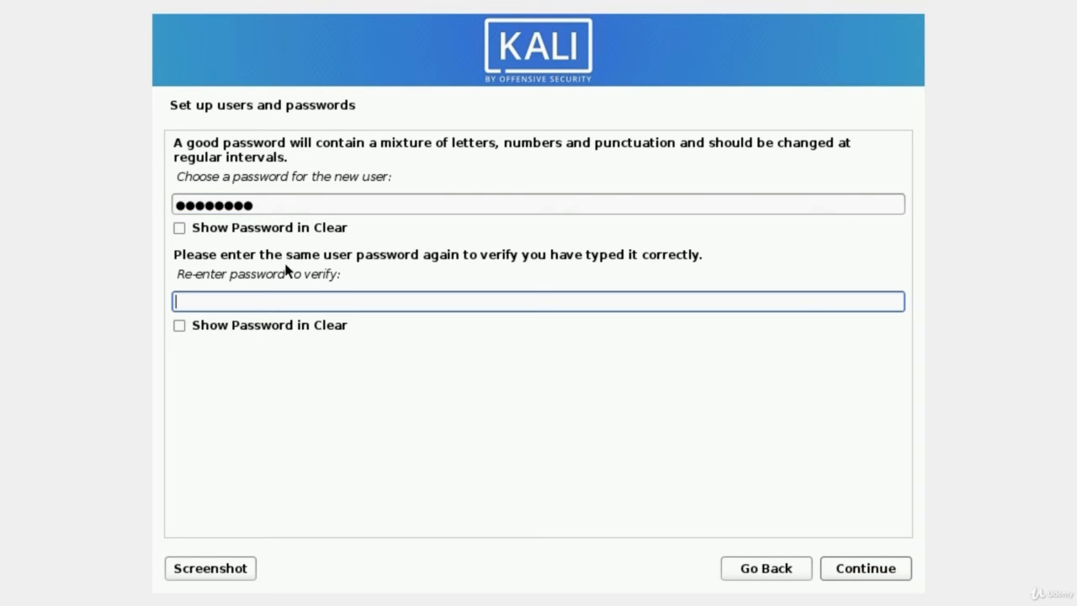
pyautogui.write('●●●●●●●●')
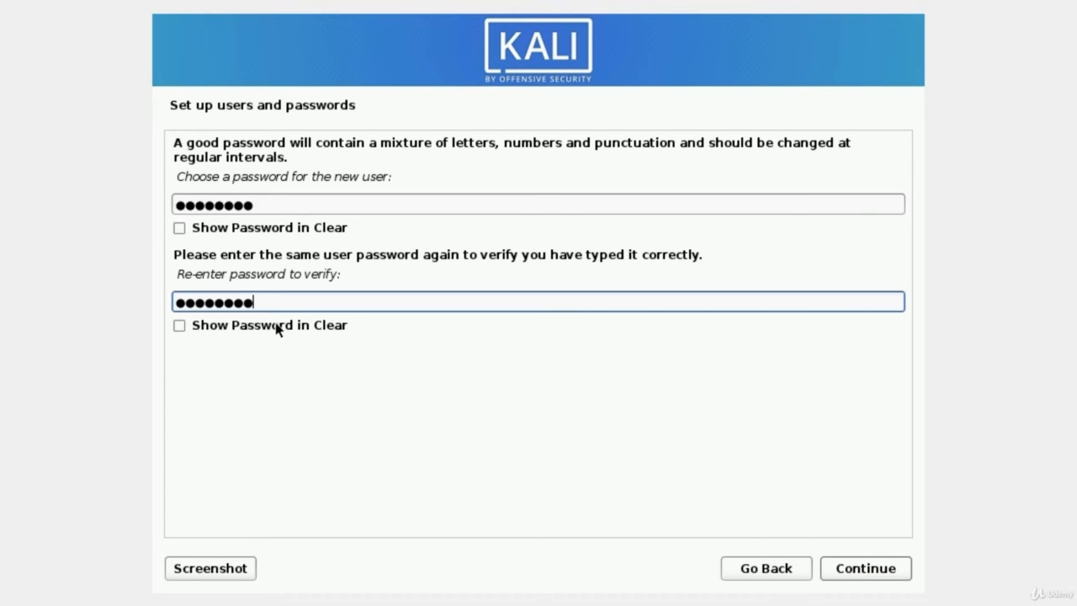
pyautogui.click(865, 568)
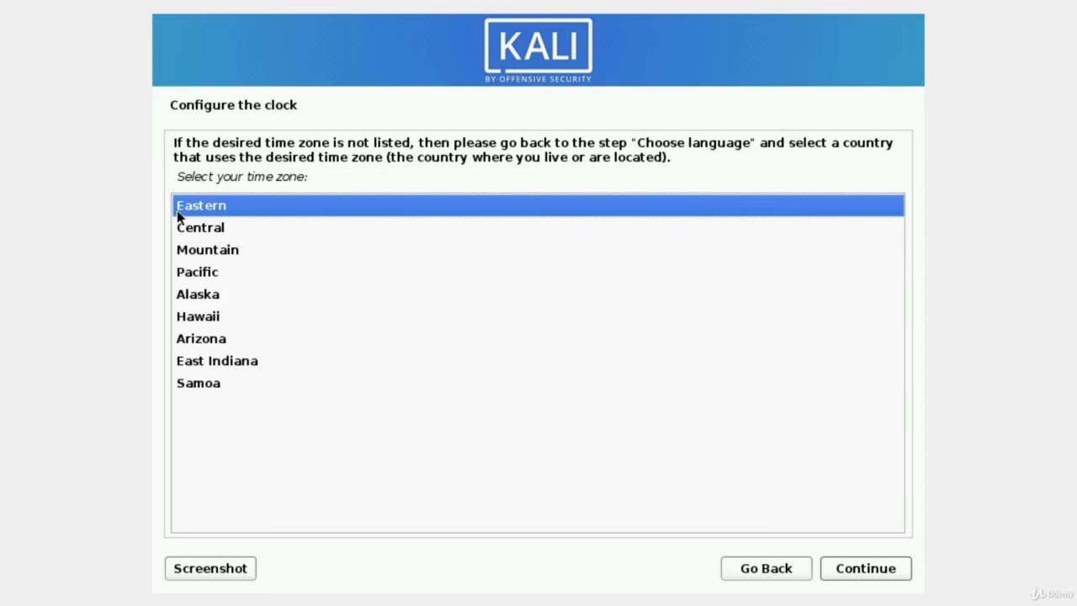
# Accept the Eastern time zone and set up guided partitioning of the entire VBOX hard disk with all files in one partition.
pyautogui.click(864, 572)
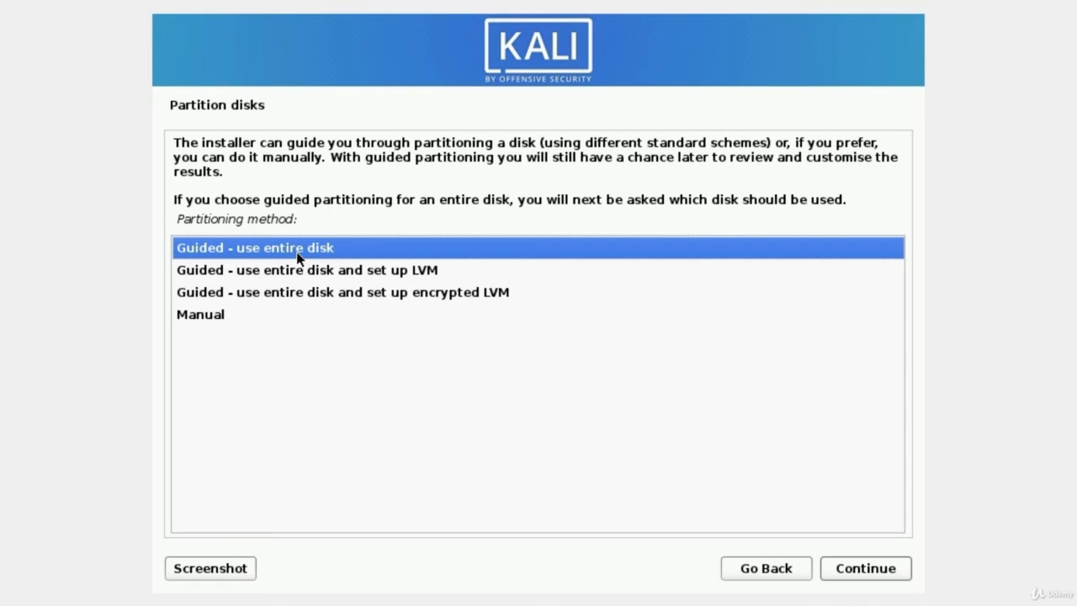
pyautogui.click(851, 574)
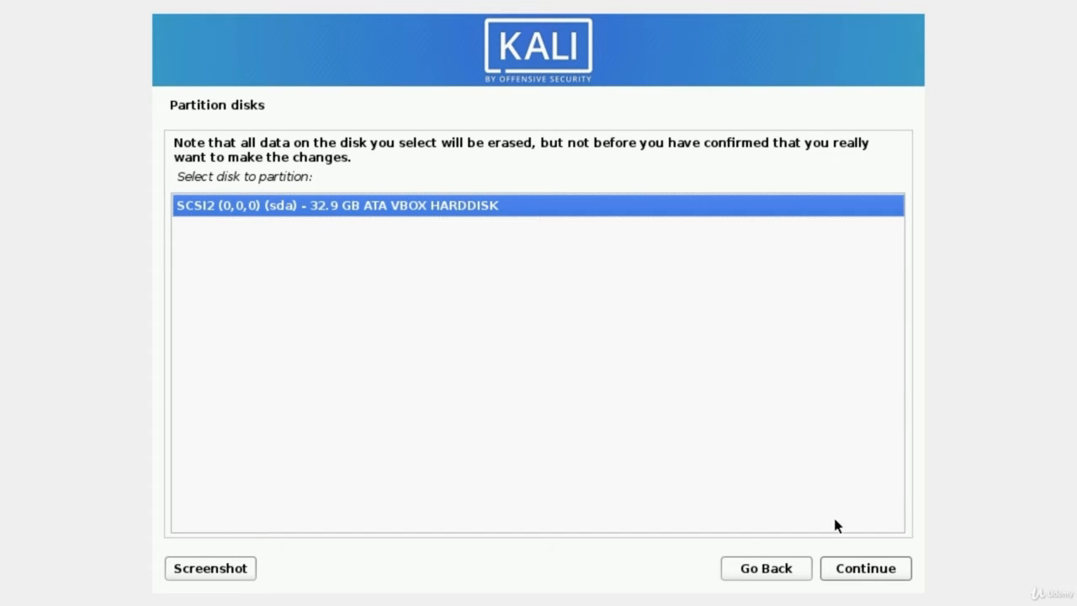
pyautogui.click(848, 569)
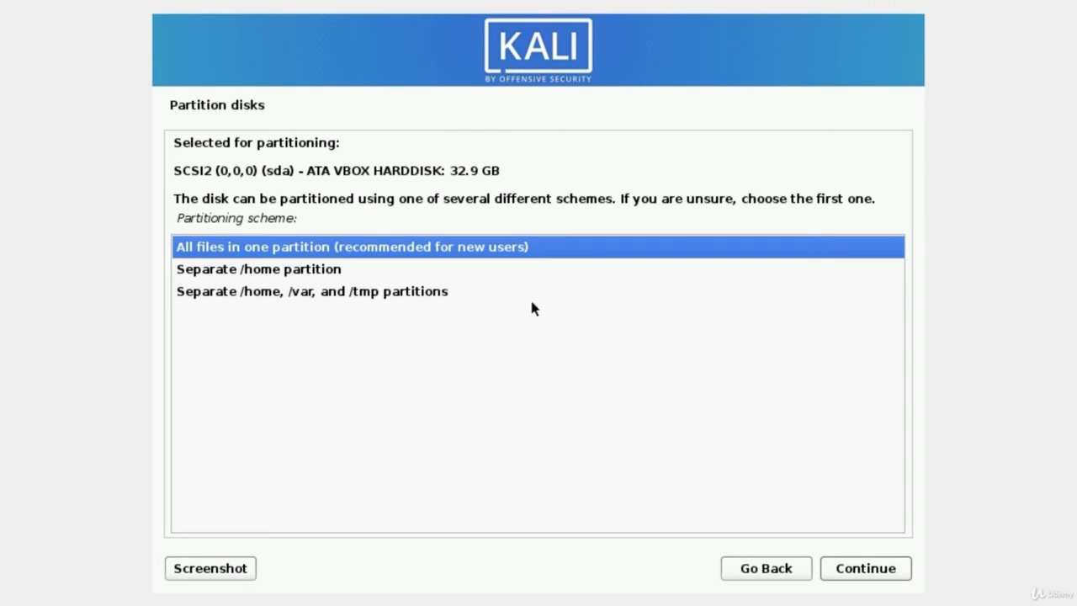
pyautogui.click(867, 574)
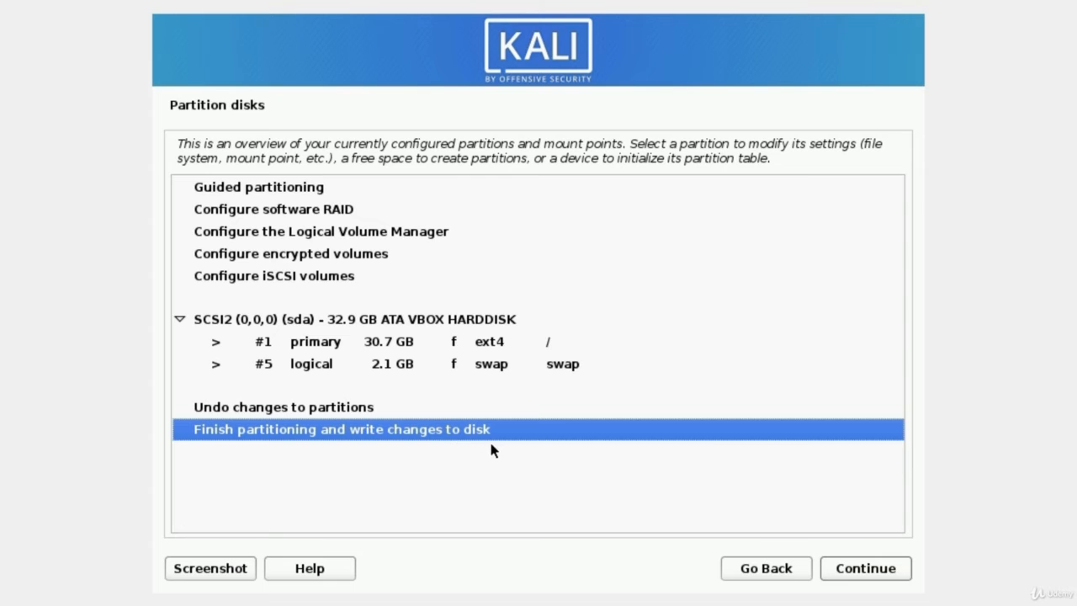
# Finish partitioning and confirm with Yes that the changes are written to disk.
pyautogui.click(857, 575)
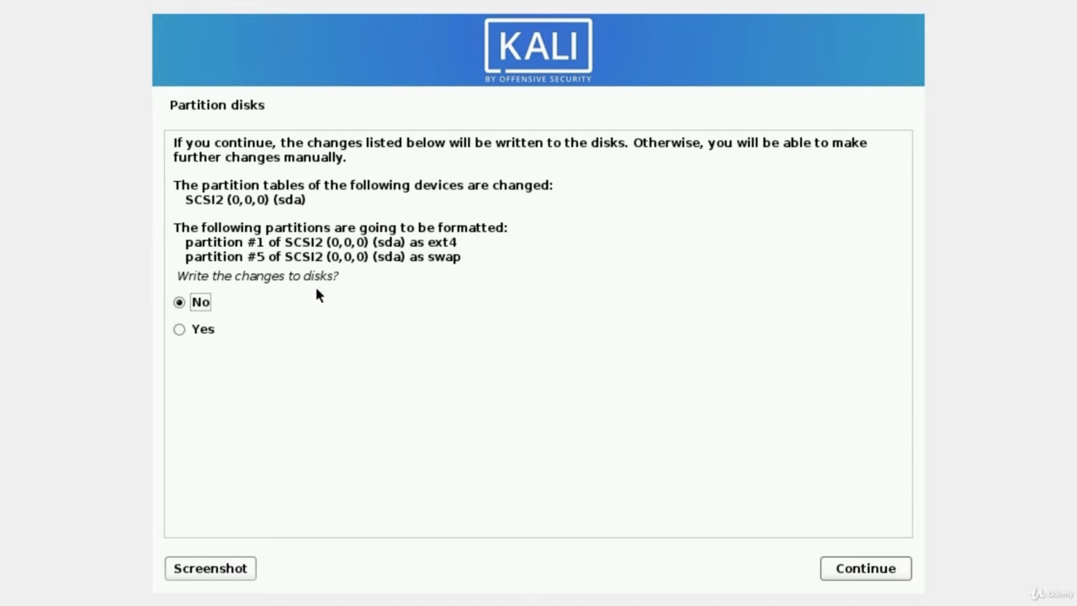
pyautogui.click(180, 329)
pyautogui.click(855, 577)
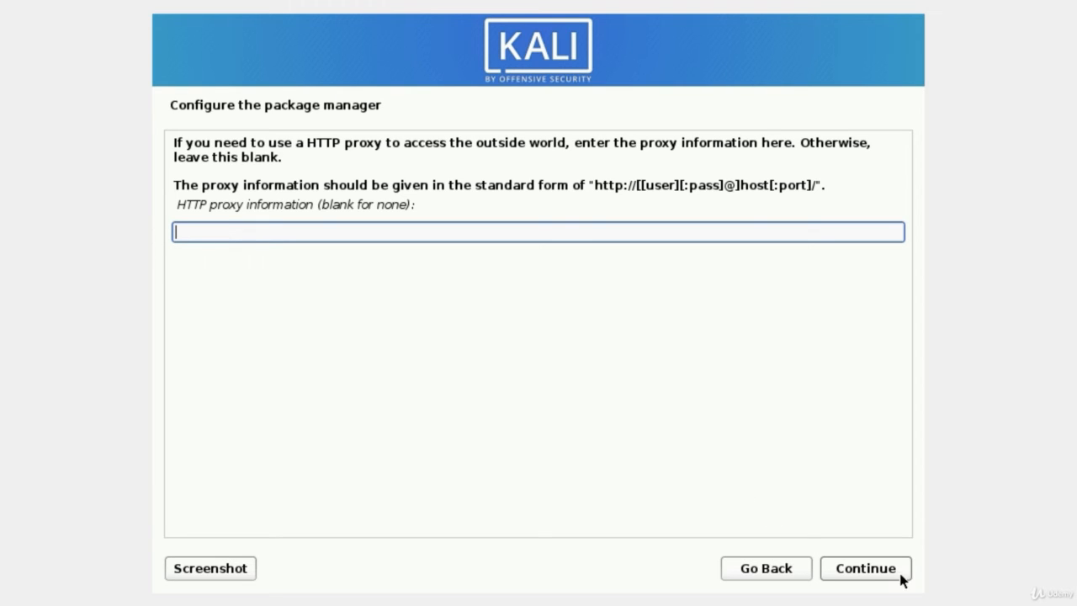
# Leave the HTTP proxy blank and install the default software selection plus the large collection of additional tools.
pyautogui.click(873, 572)
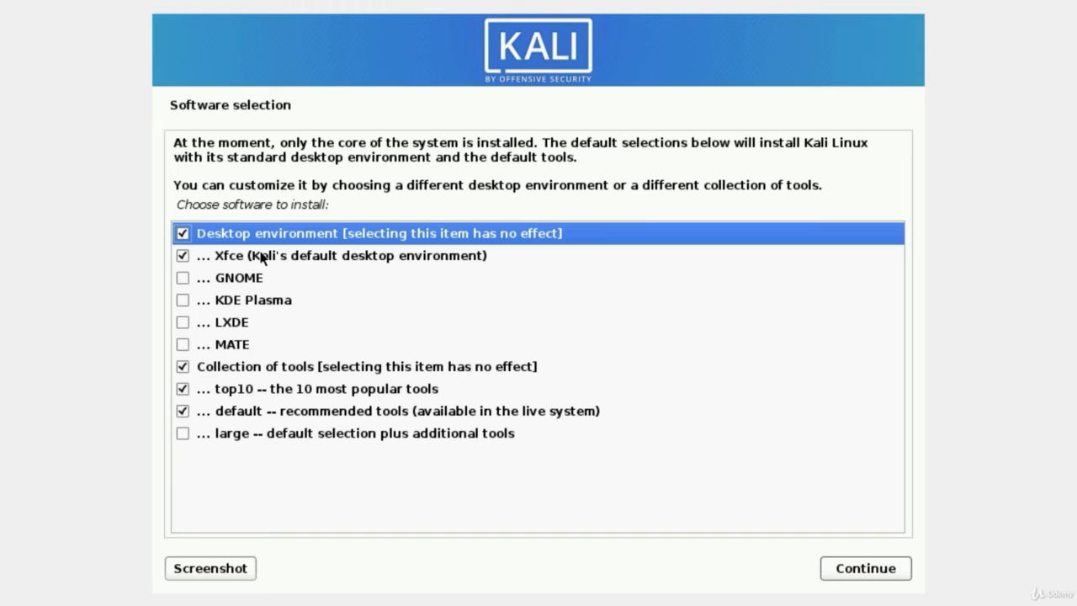
pyautogui.click(183, 433)
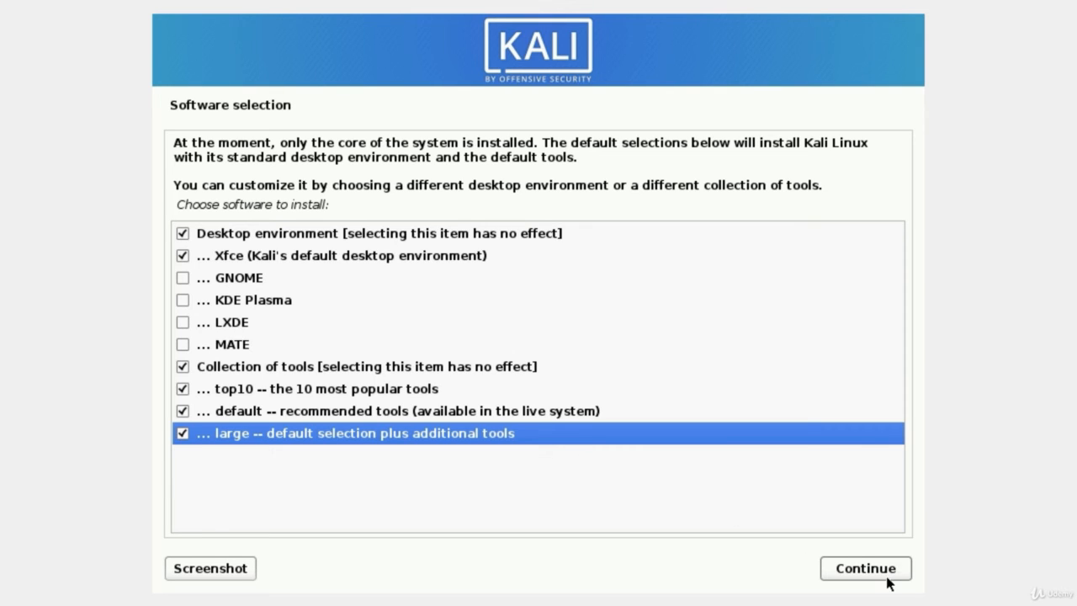
pyautogui.click(847, 572)
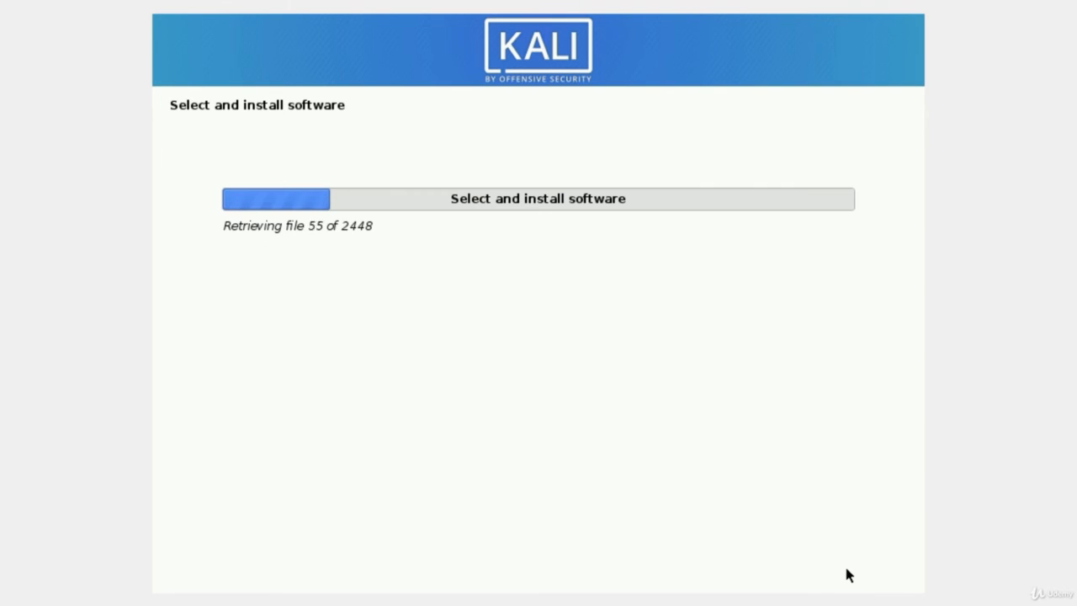